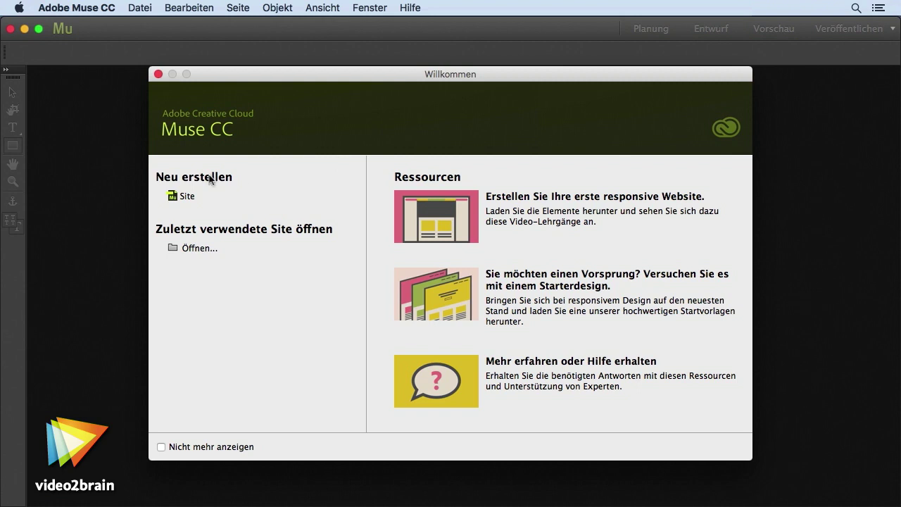
Step: Close the welcome window and start a new site with the advanced settings expanded
click(195, 197)
click(162, 447)
click(158, 75)
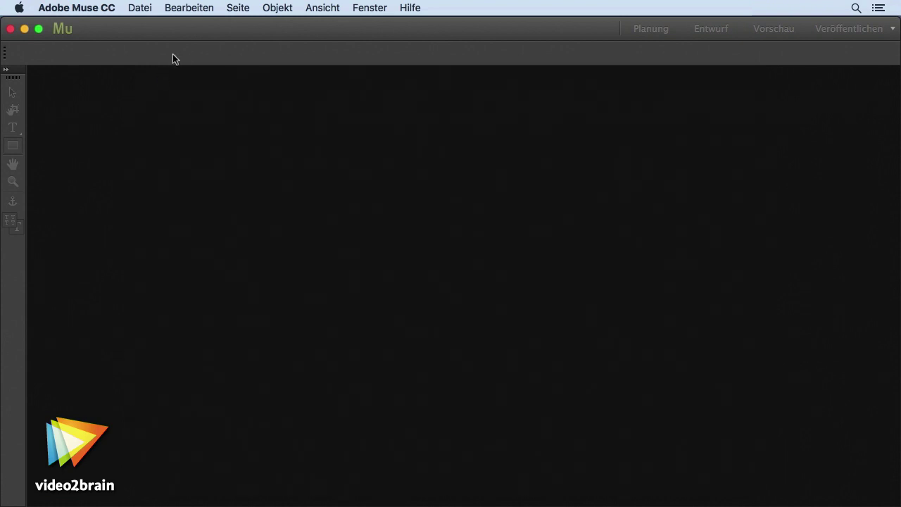
click(146, 10)
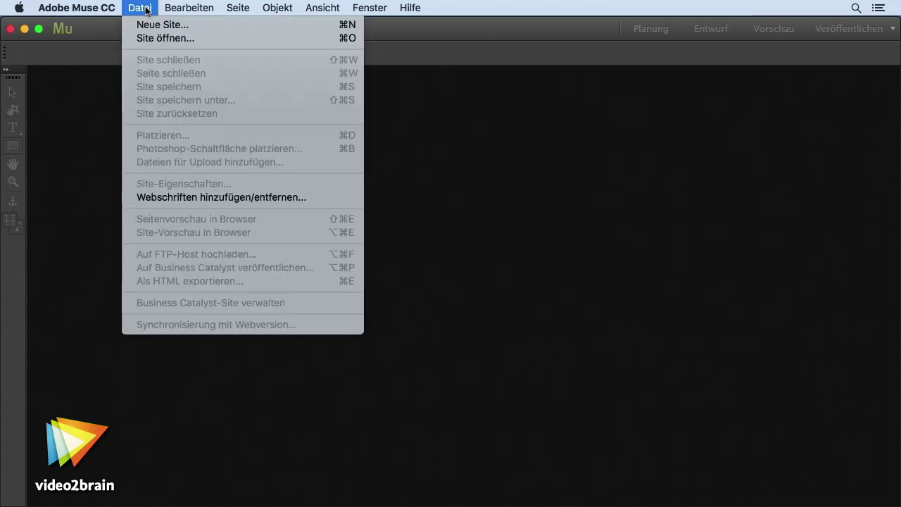
click(156, 25)
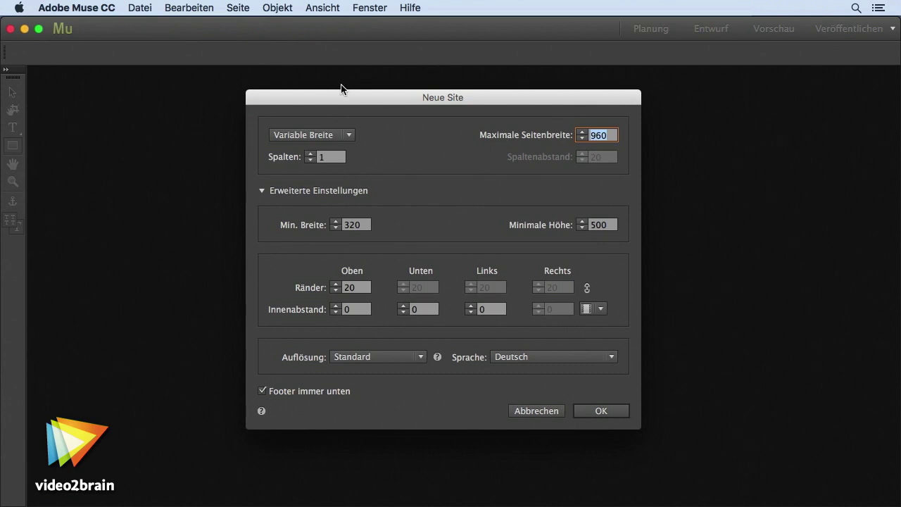
click(277, 194)
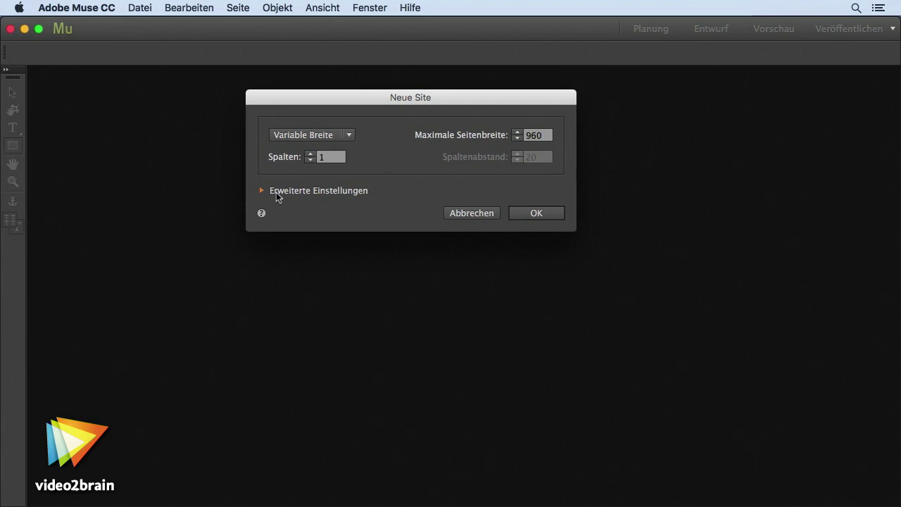
click(278, 193)
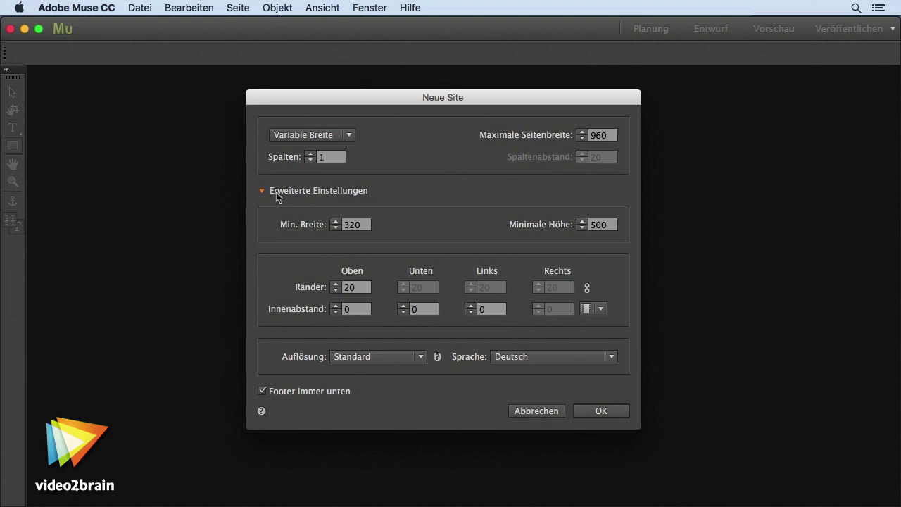
Step: Set the new site's layout type to Feste Breite
click(318, 134)
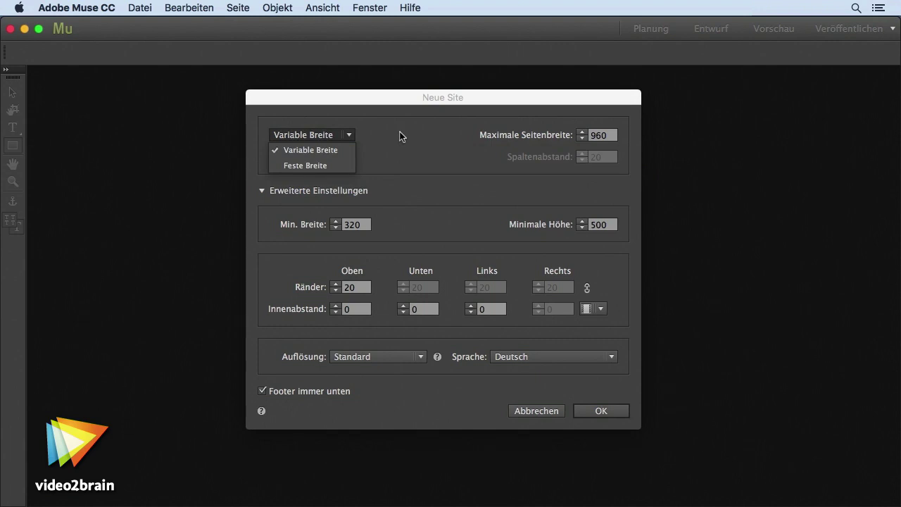
click(336, 165)
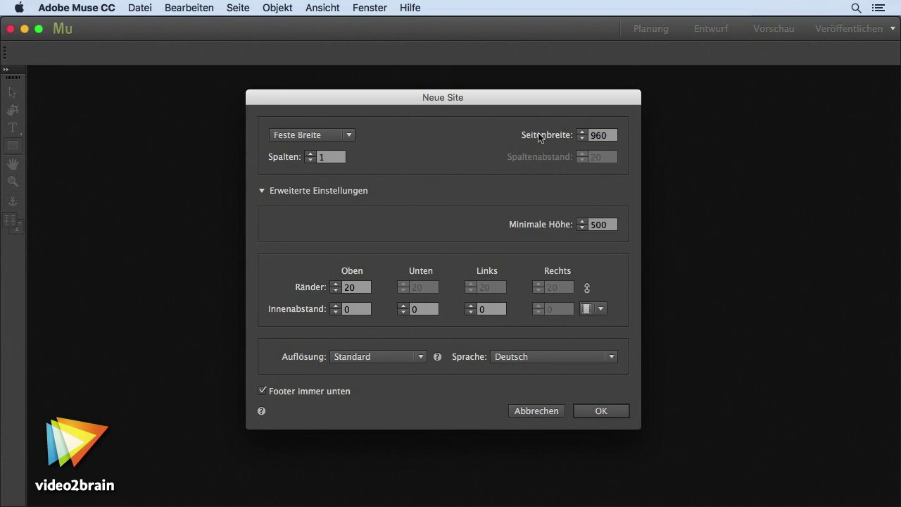
mouse_move(570, 133)
Step: Set the number of columns per page to 12
click(328, 158)
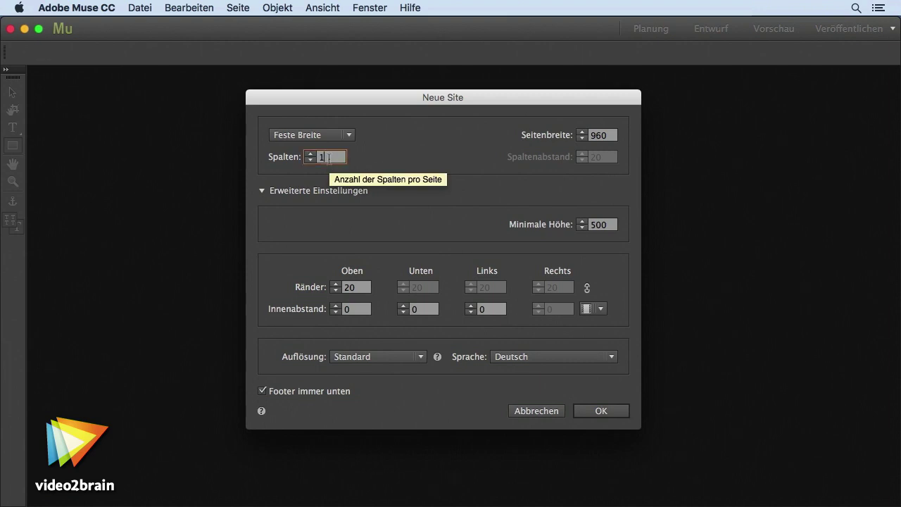
double_click(329, 158)
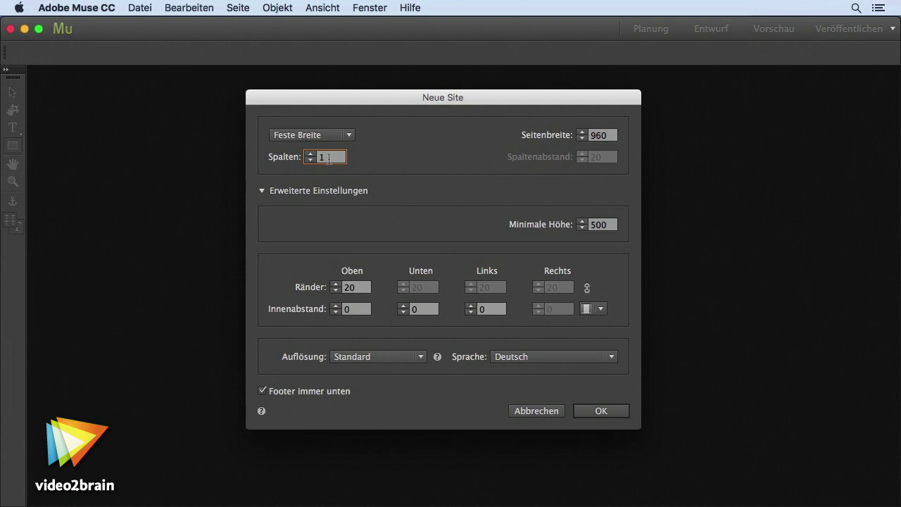
text(2)
key(Tab)
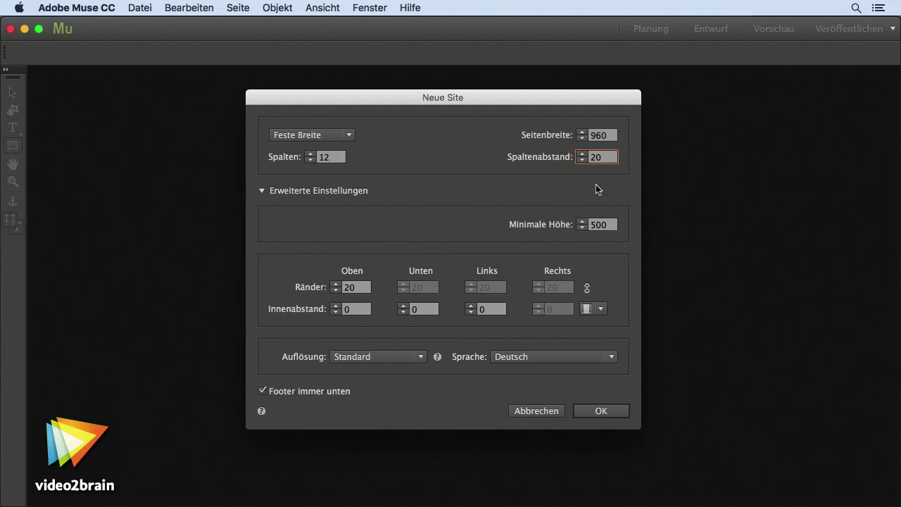
click(610, 225)
mouse_move(264, 391)
Step: Unlink the page margins and set both the left and right margins to 10
click(588, 290)
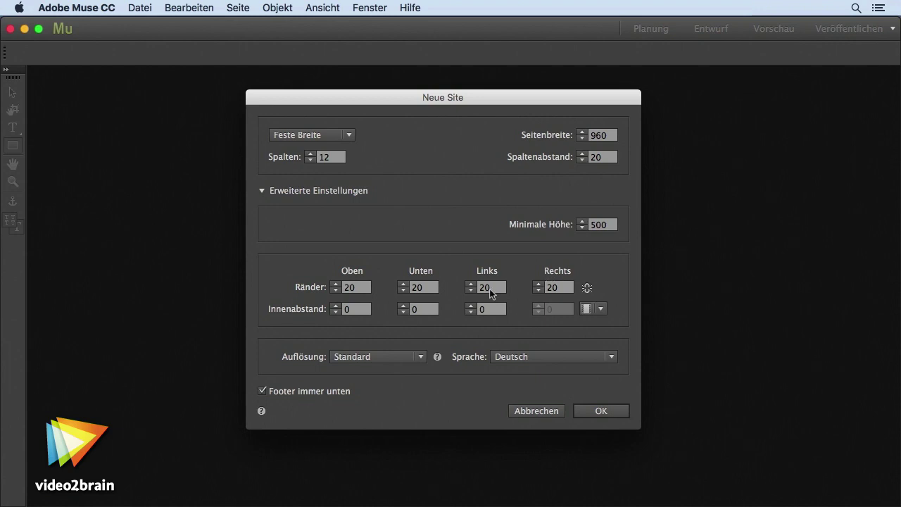
text(10)
click(554, 288)
text(10)
click(614, 269)
drag(426, 100, 455, 106)
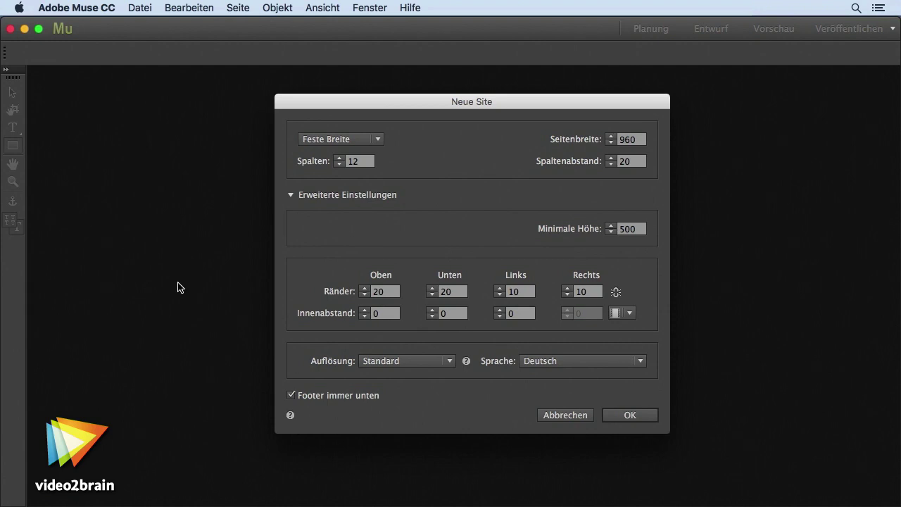
Step: Try the Linksbündig page alignment, and set the alignment back to Mitte
click(530, 313)
click(629, 313)
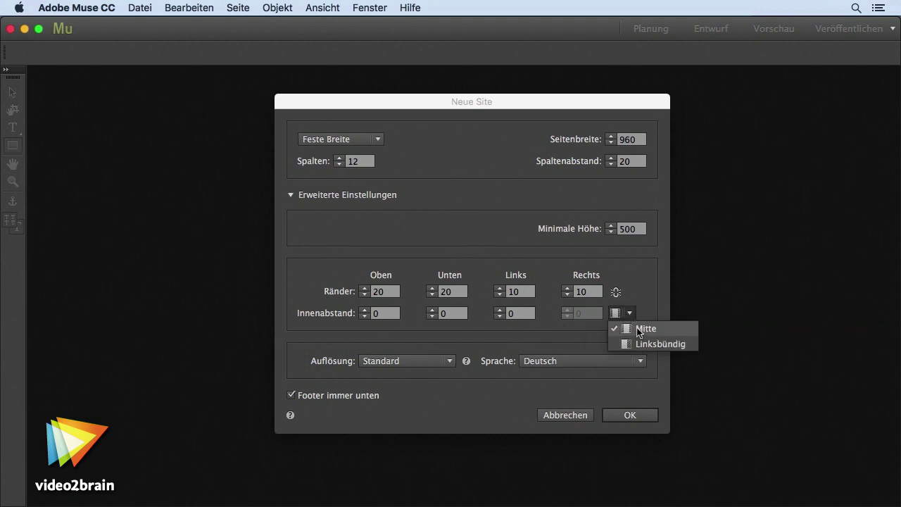
mouse_move(464, 106)
mouse_down()
mouse_move(516, 102)
mouse_move(469, 104)
mouse_up()
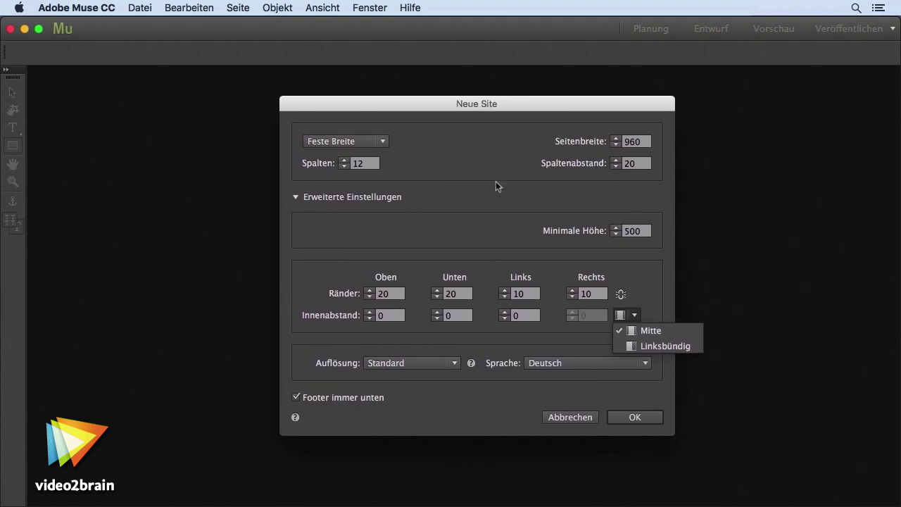
mouse_move(458, 107)
mouse_down()
mouse_move(495, 108)
mouse_move(461, 107)
mouse_up()
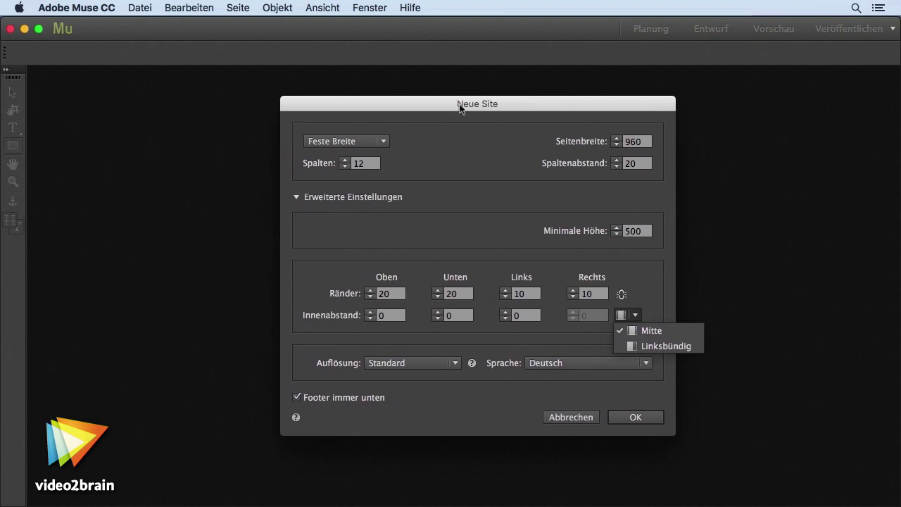
click(656, 346)
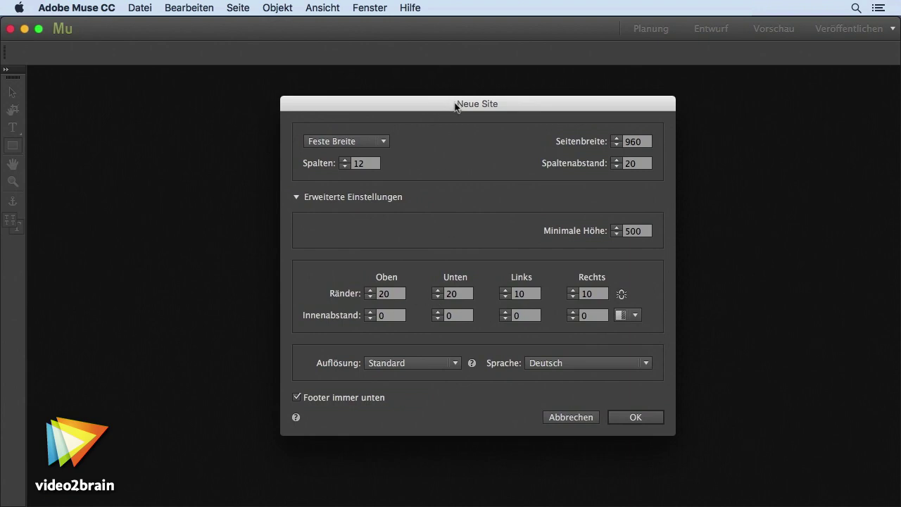
drag(457, 102, 455, 82)
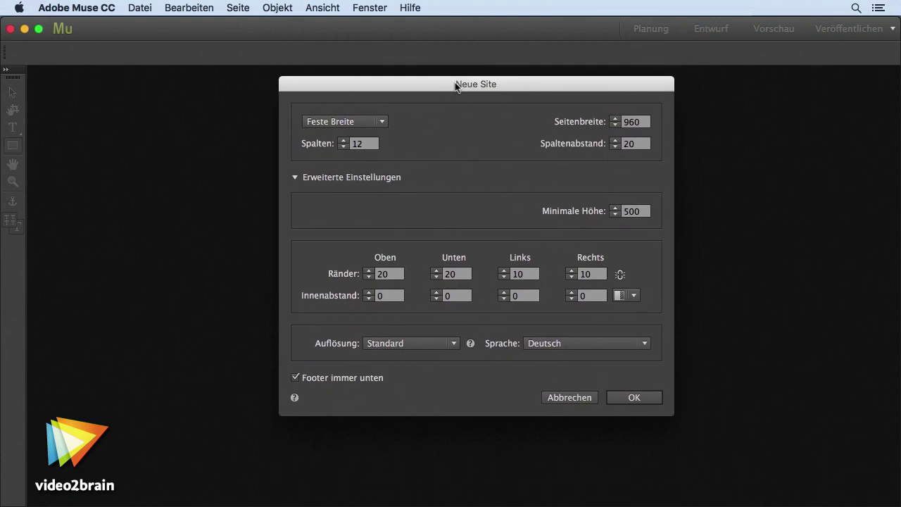
click(634, 295)
click(644, 312)
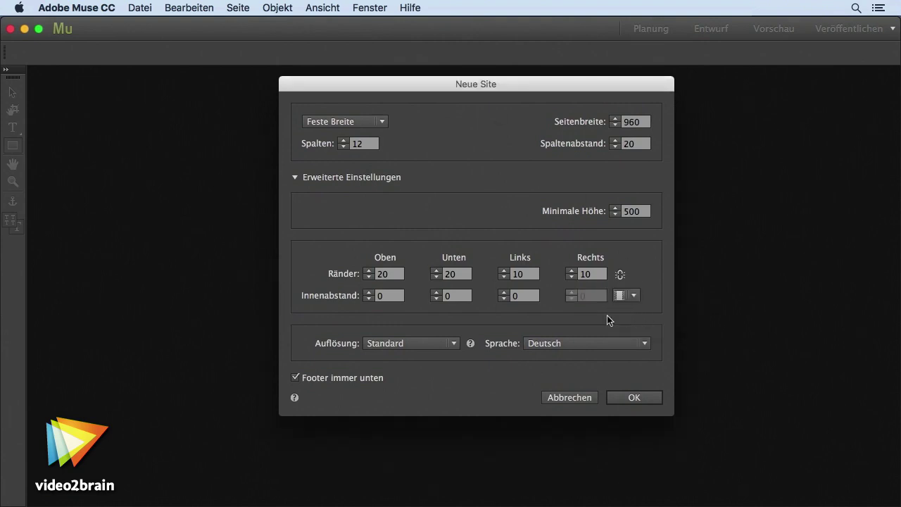
Step: Set the site's resolution to HiDPI (x 2), accept the choice, and keep Deutsch as the language
click(454, 344)
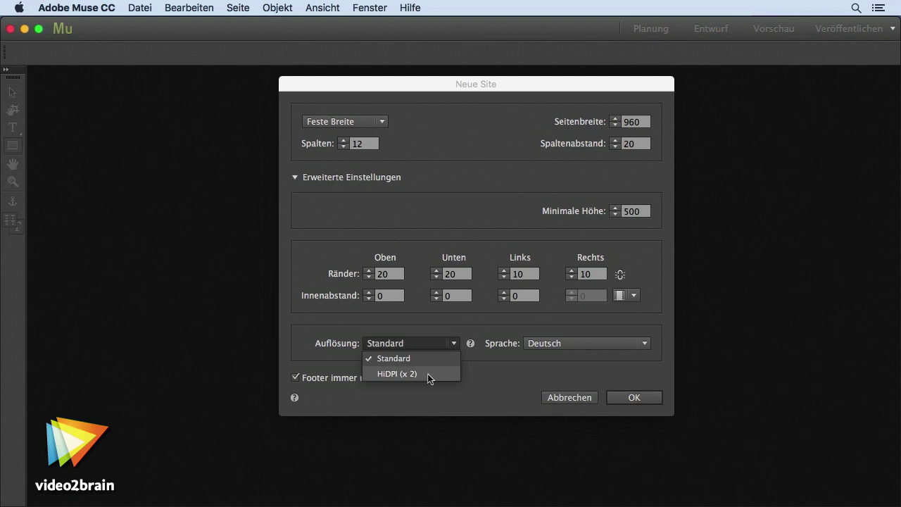
click(397, 374)
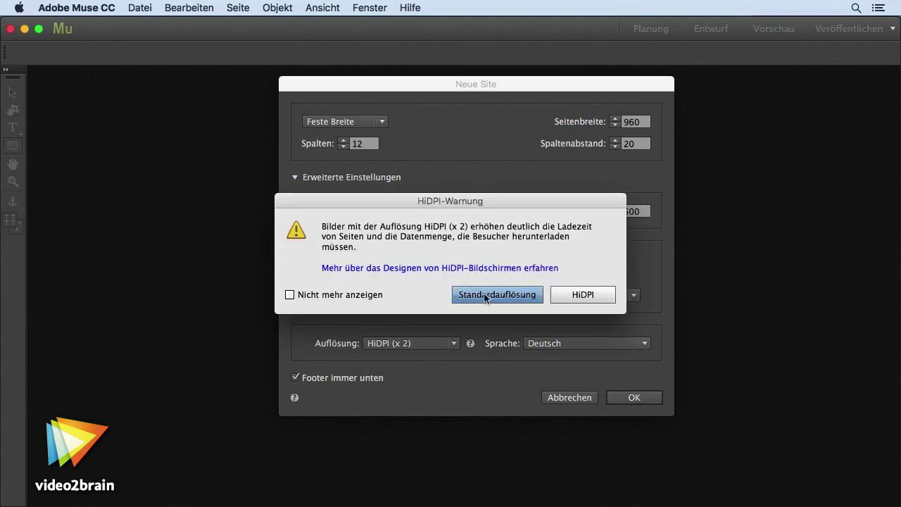
click(575, 294)
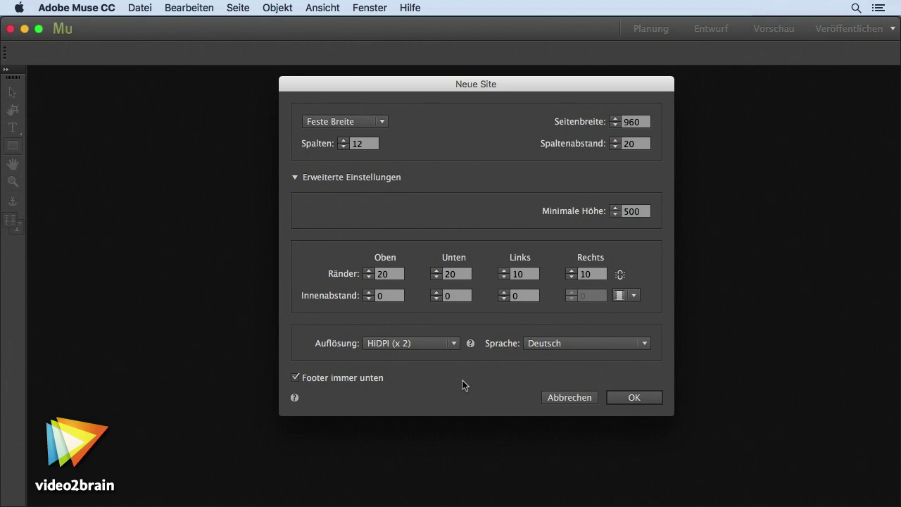
click(433, 343)
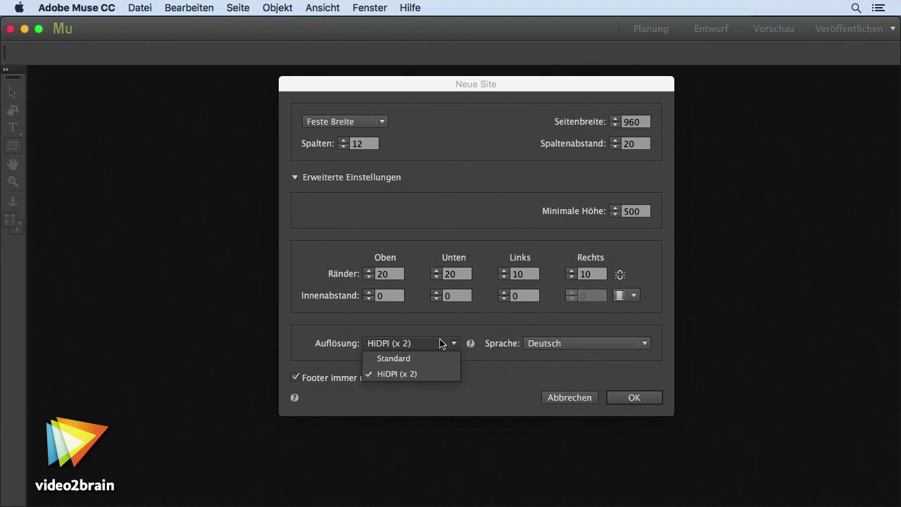
click(434, 343)
click(558, 343)
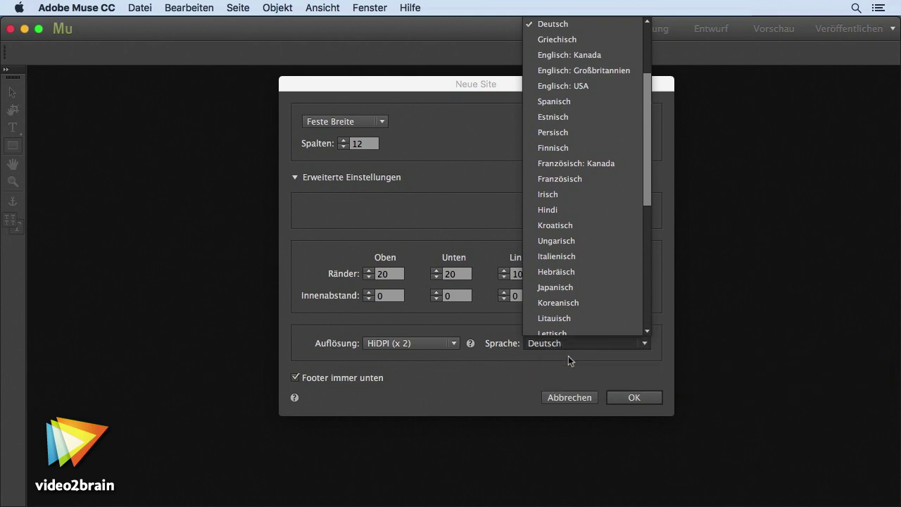
click(568, 356)
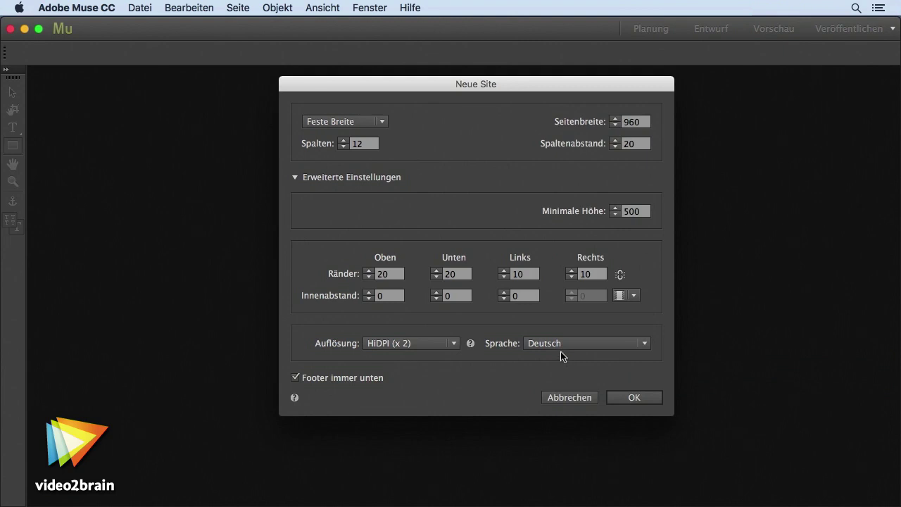
Step: Set the new site's layout type to Variable Breite
click(383, 121)
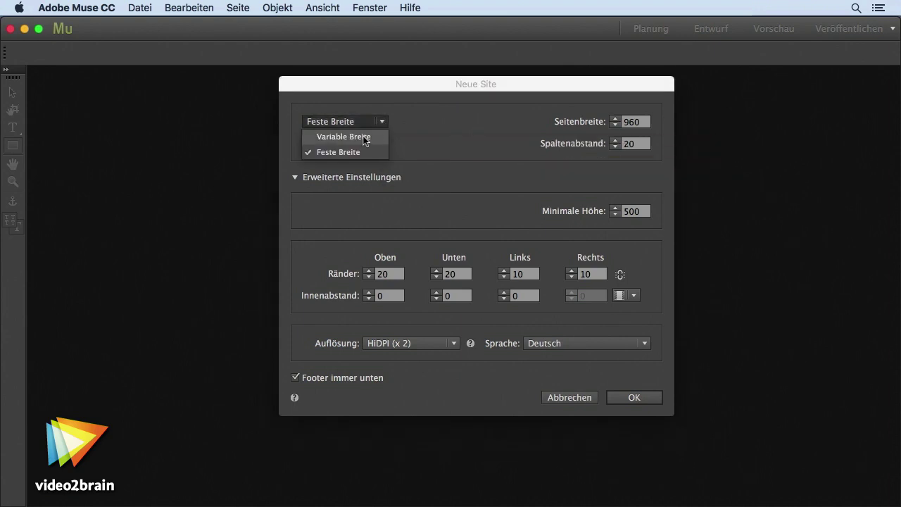
click(382, 121)
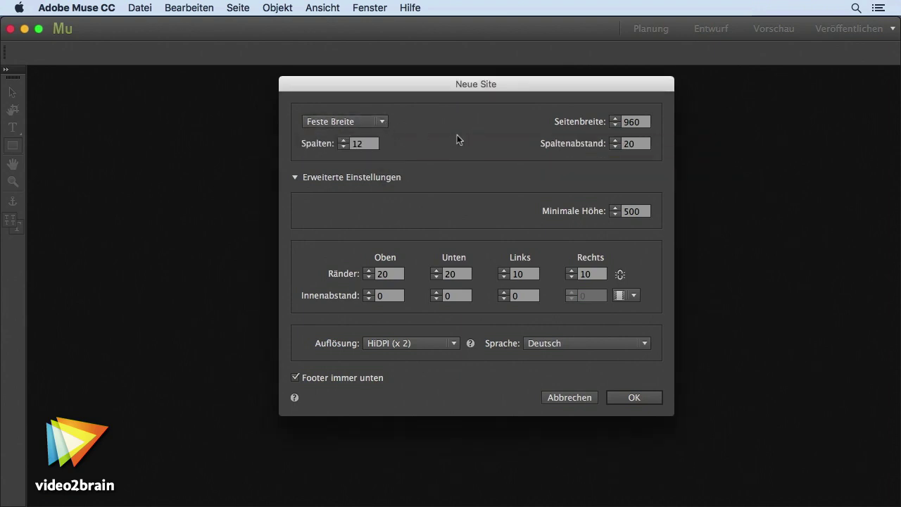
click(383, 121)
click(374, 136)
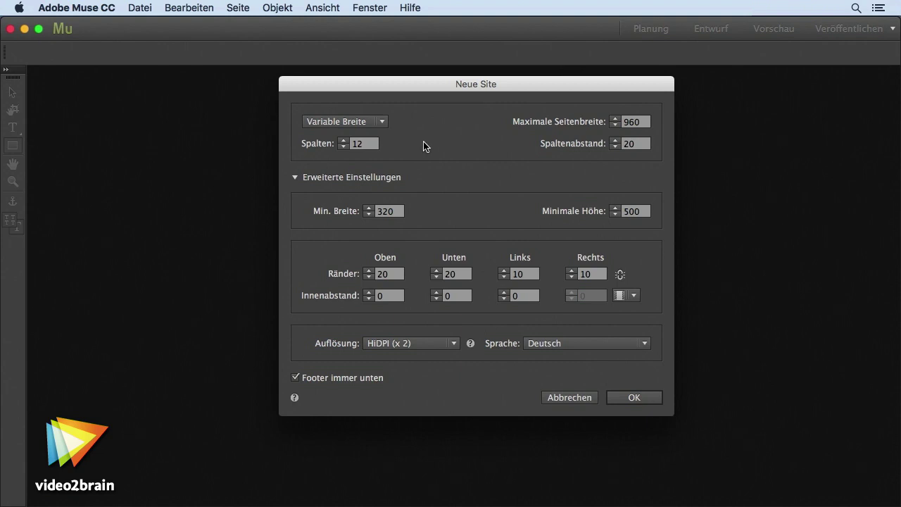
click(384, 123)
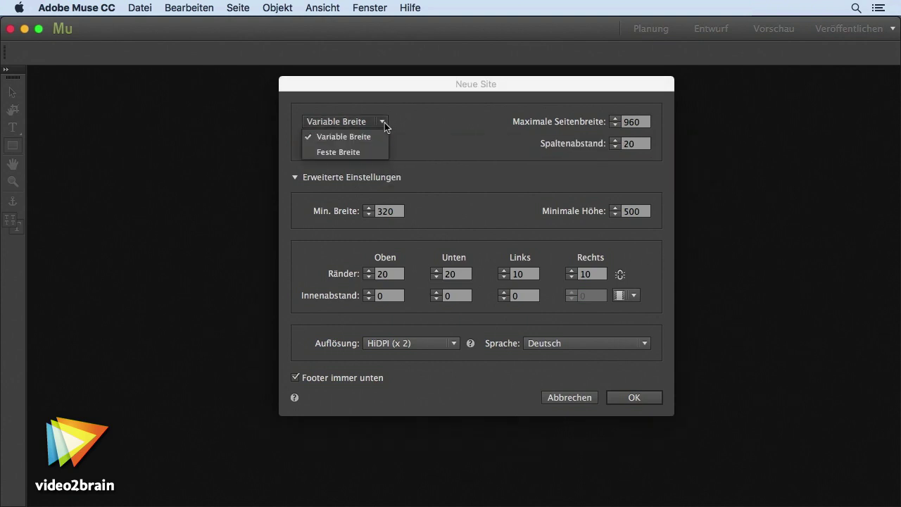
click(412, 126)
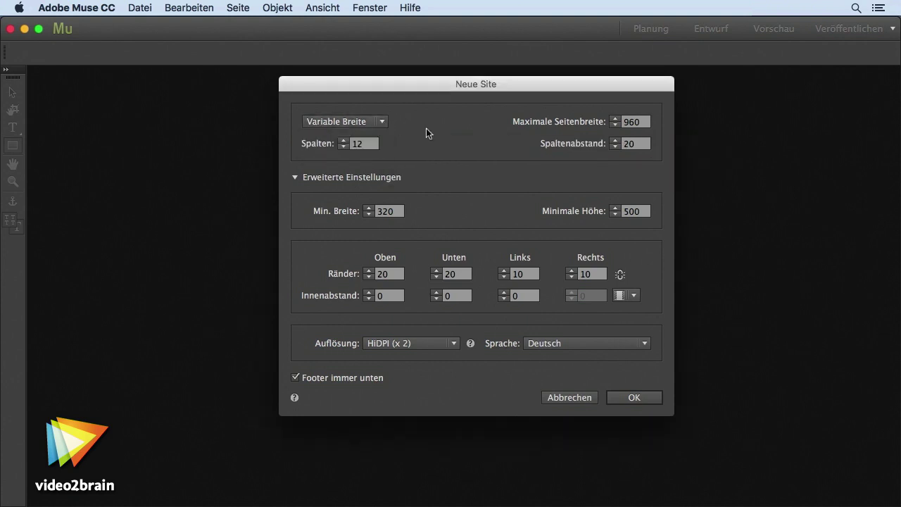